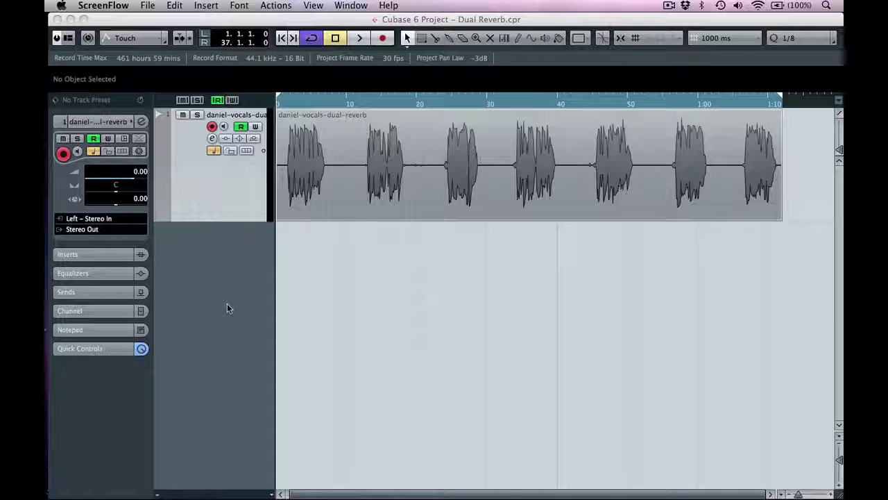
Step: Play back the dry vocal recording from the start and stop it after listening
left_click(227, 304)
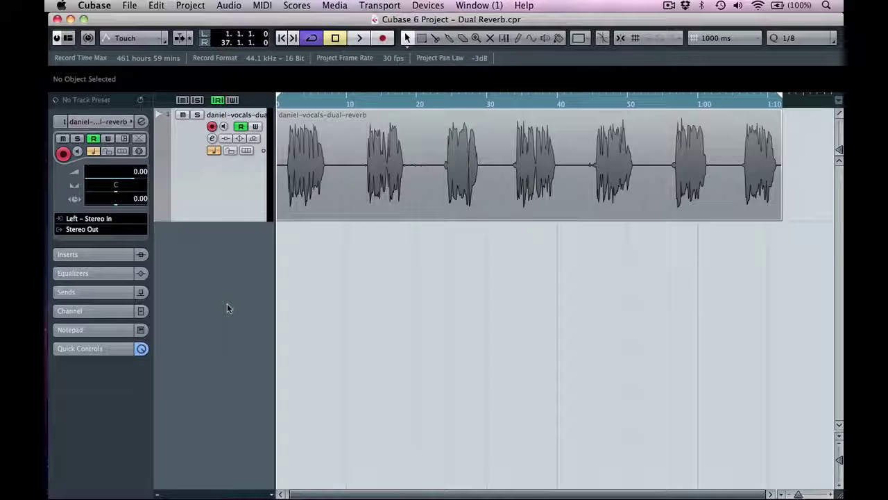
key("space")
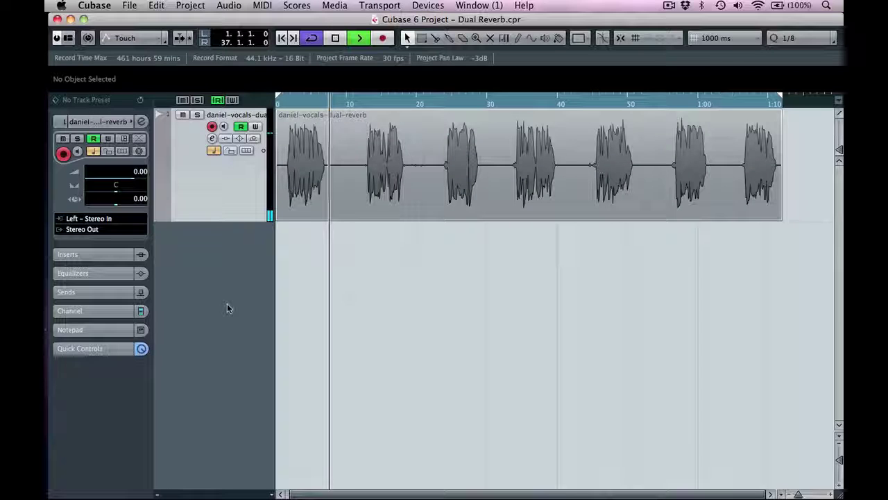
key("space")
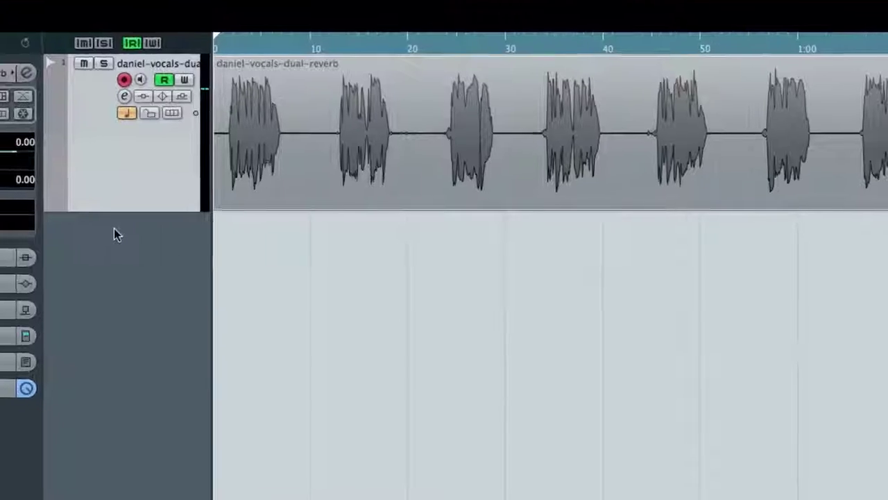
Step: Add a stereo FX channel track with the REVerence reverb effect below the vocal track
right_click(115, 231)
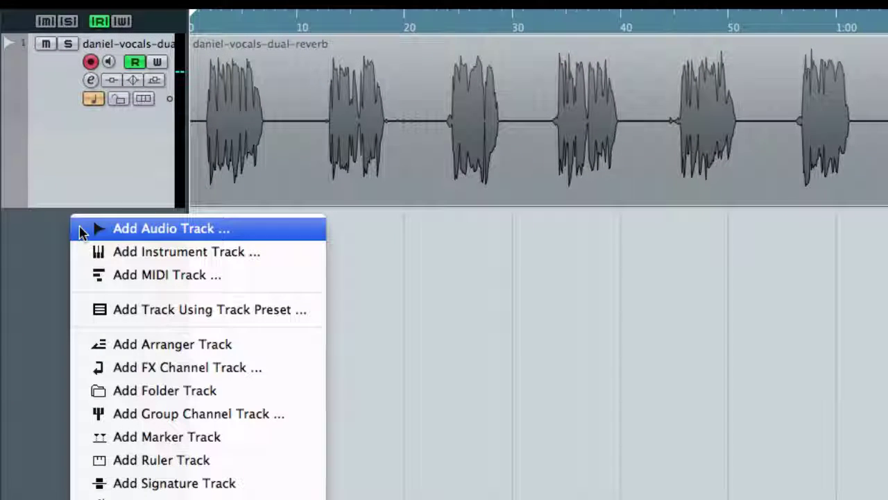
left_click(176, 373)
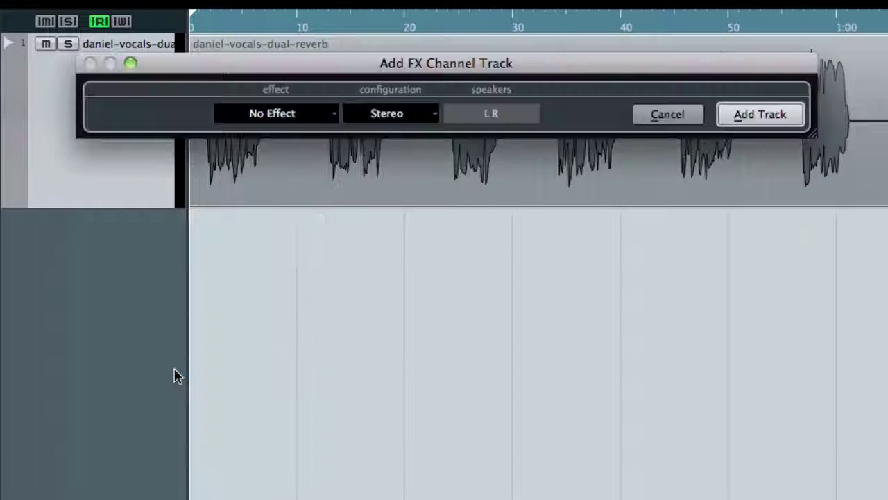
left_click(288, 115)
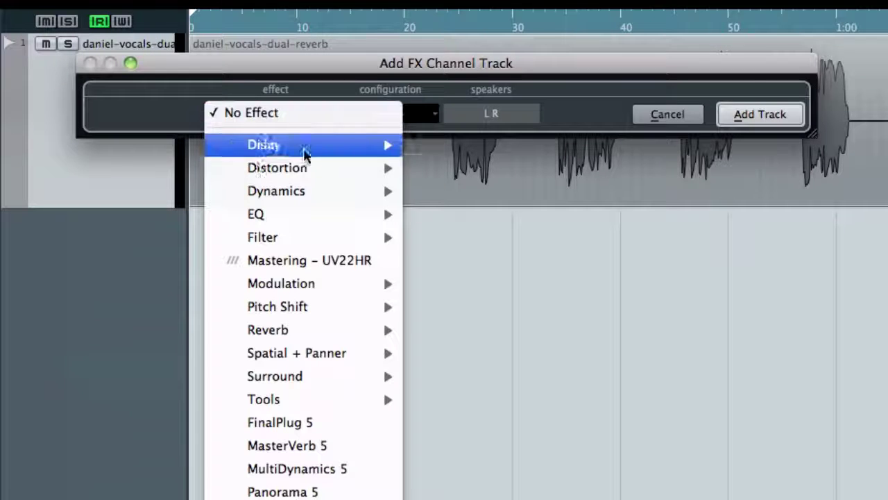
mouse_move(302, 335)
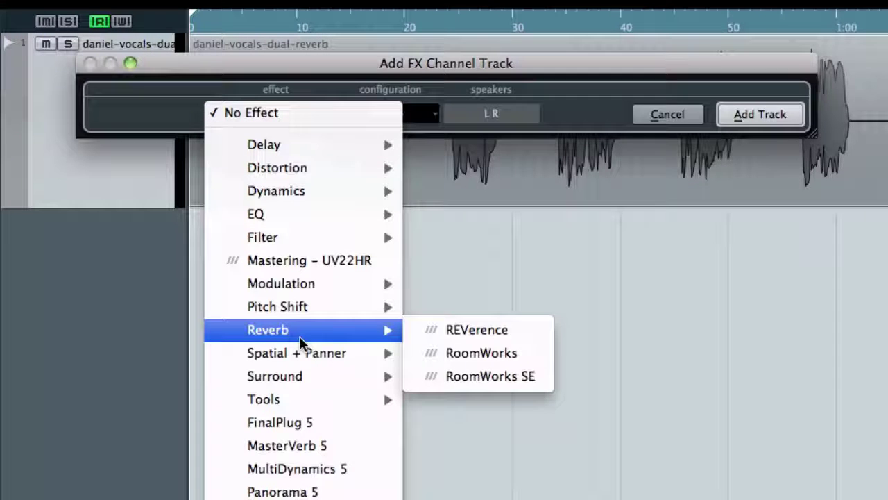
left_click(465, 331)
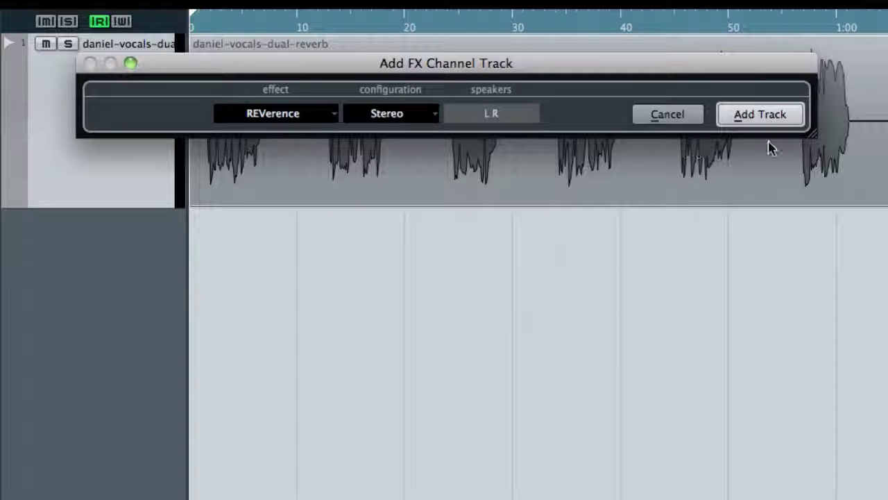
left_click(766, 118)
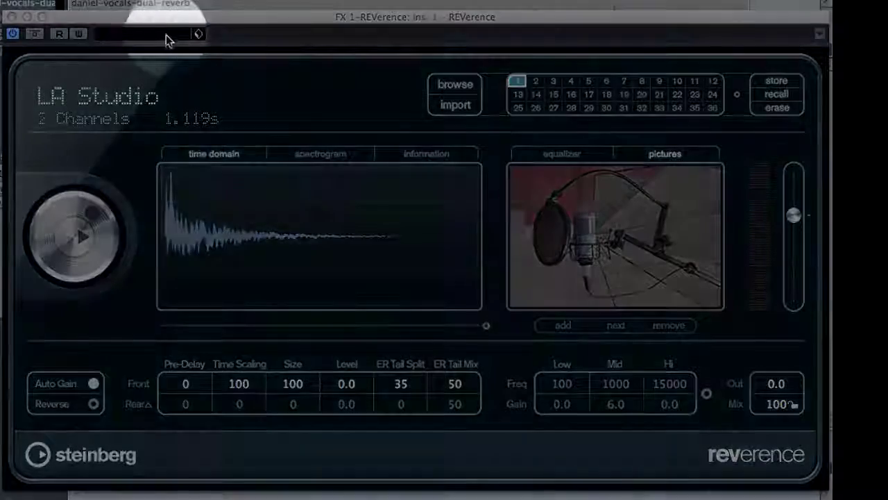
Step: Load the LA Studio preset in the first FX channel's REVerence
left_click(166, 36)
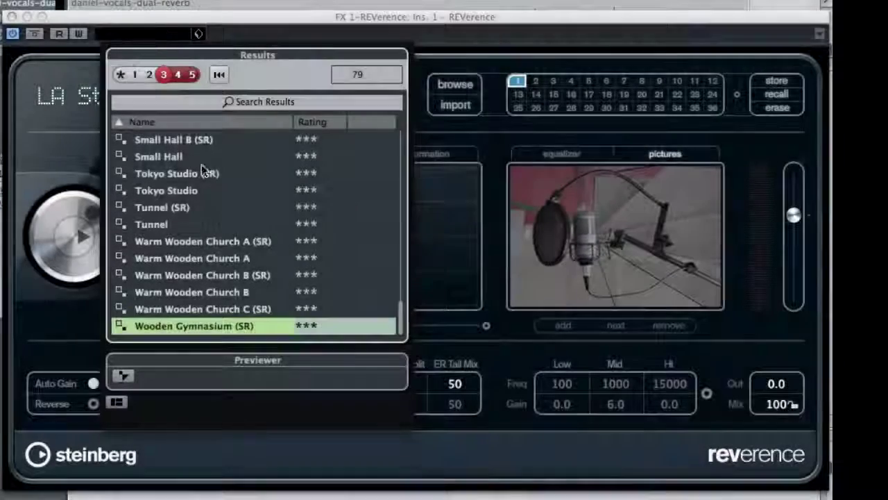
scroll(214, 247, "up", 15)
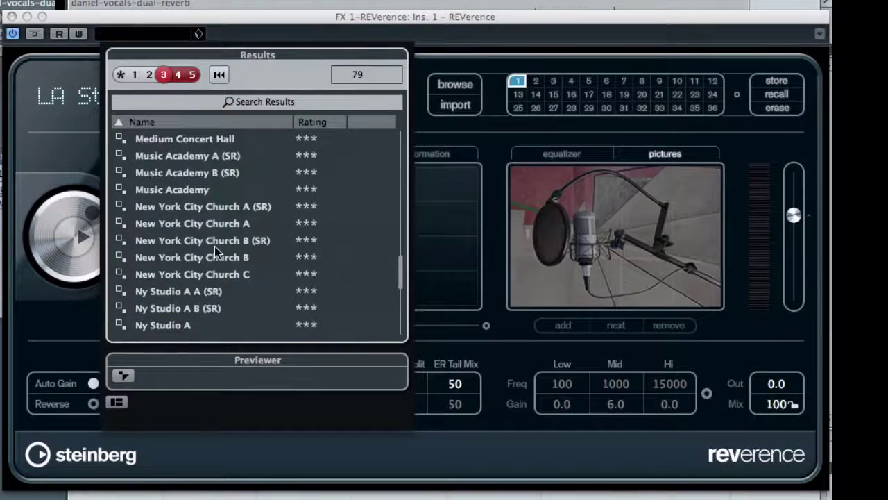
scroll(214, 246, "up", 4)
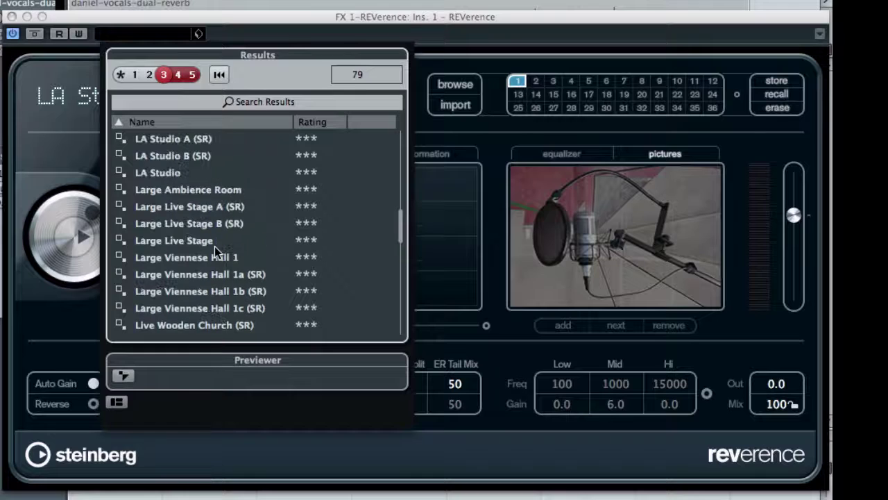
left_click(166, 174)
double_click(167, 174)
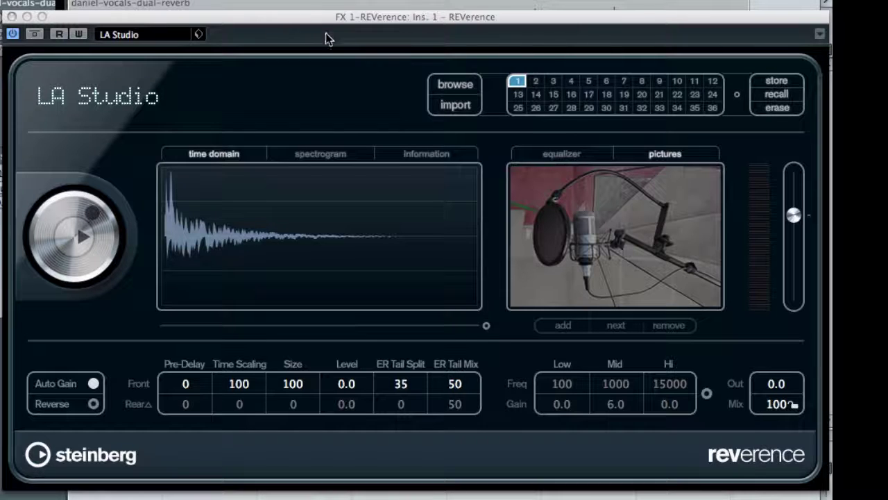
right_click(280, 38)
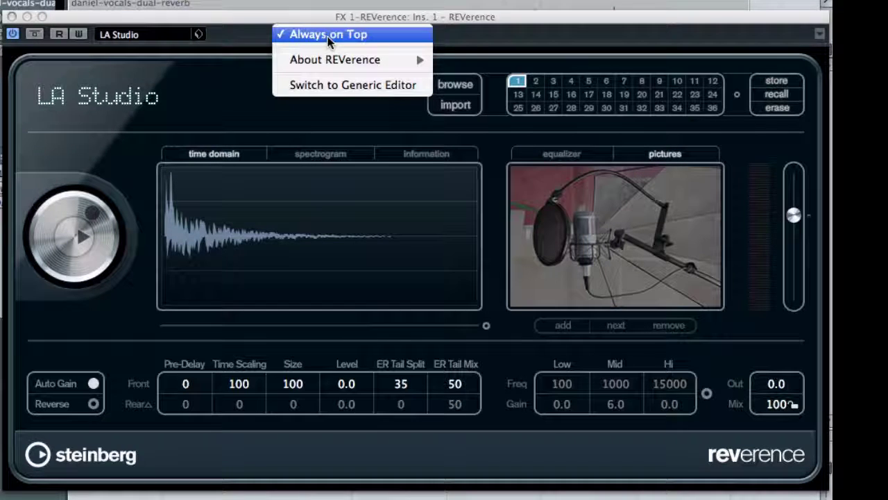
left_click(253, 40)
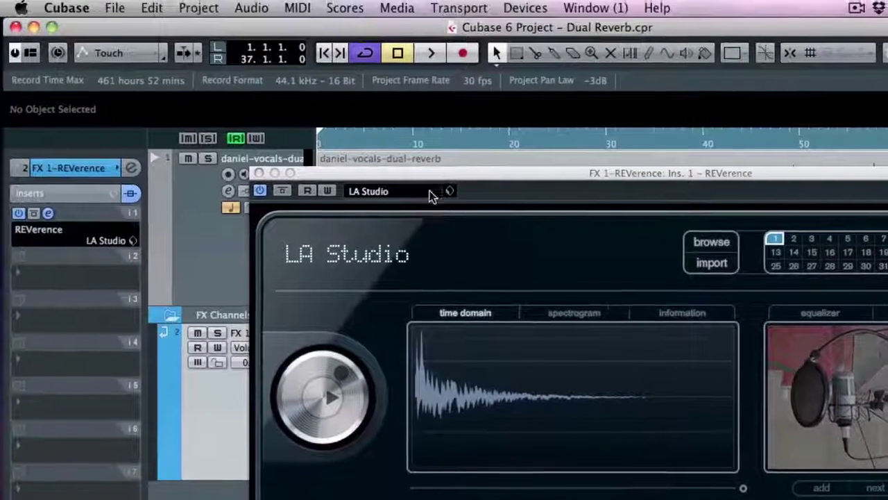
Step: Route the vocal track's first send to FX 1-REVerence
left_click(192, 205)
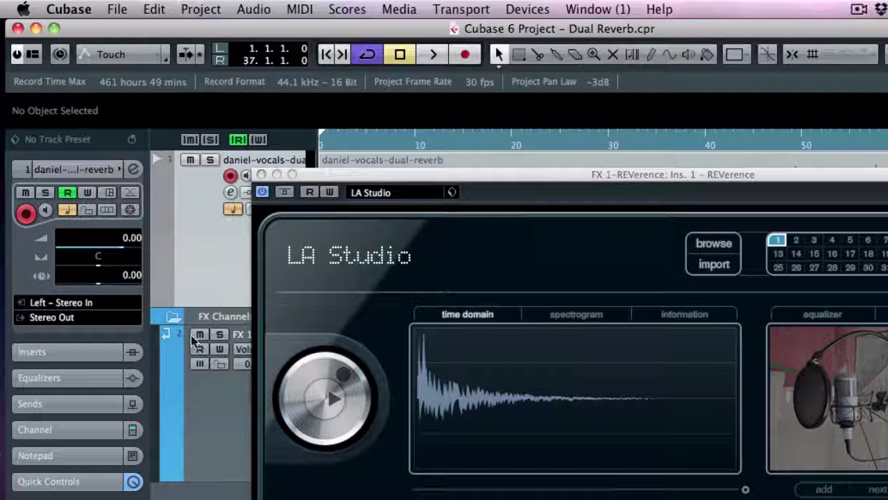
left_click(73, 403)
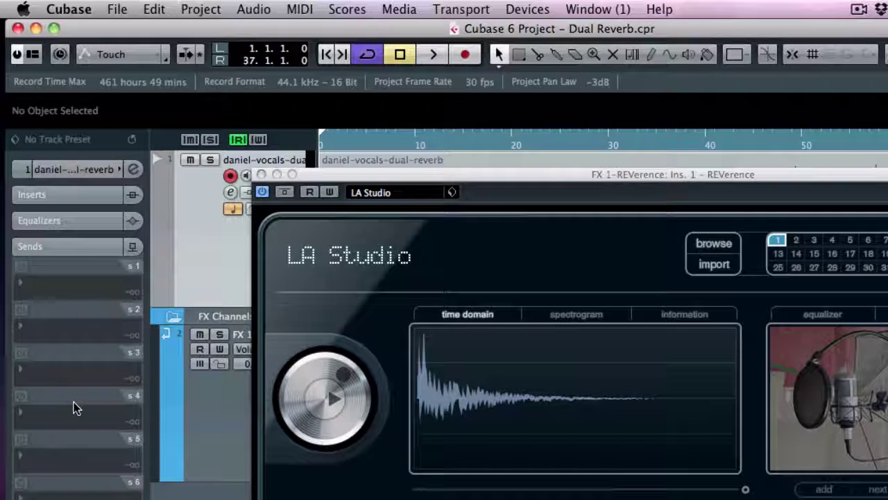
left_click(33, 283)
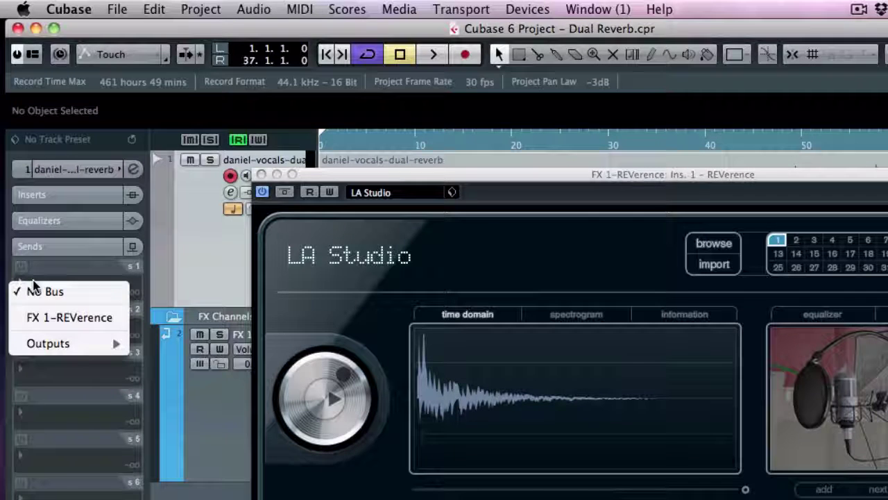
left_click(65, 318)
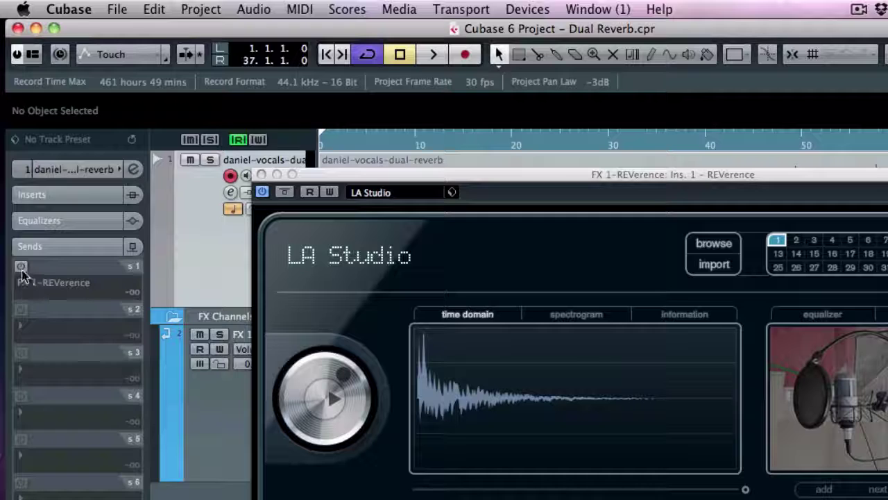
Step: Enable the vocal's first send, set its level to about -9.58 dB, and audition the vocal with the reverb
left_click(21, 267)
left_click(76, 302)
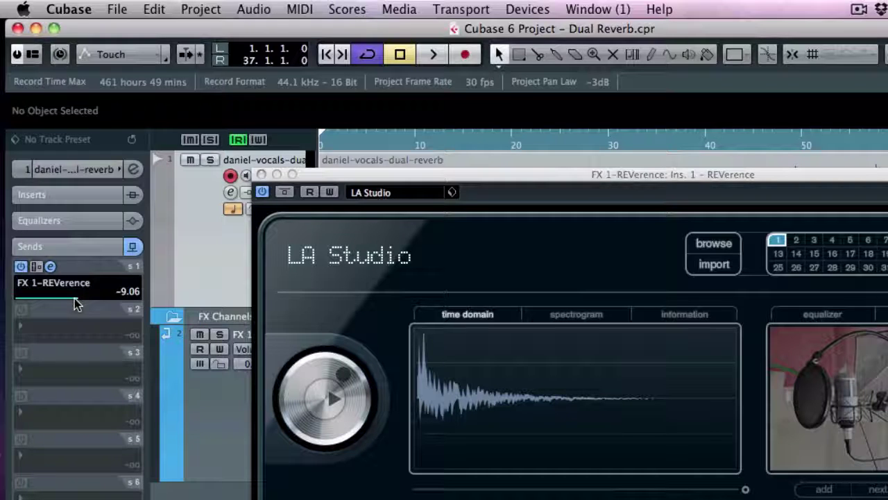
left_click_drag(76, 304, 73, 303)
key("space")
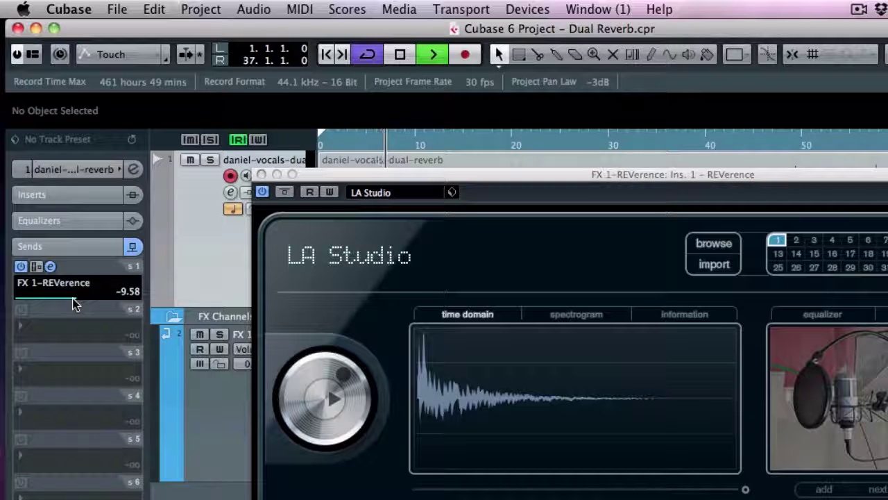
key("space")
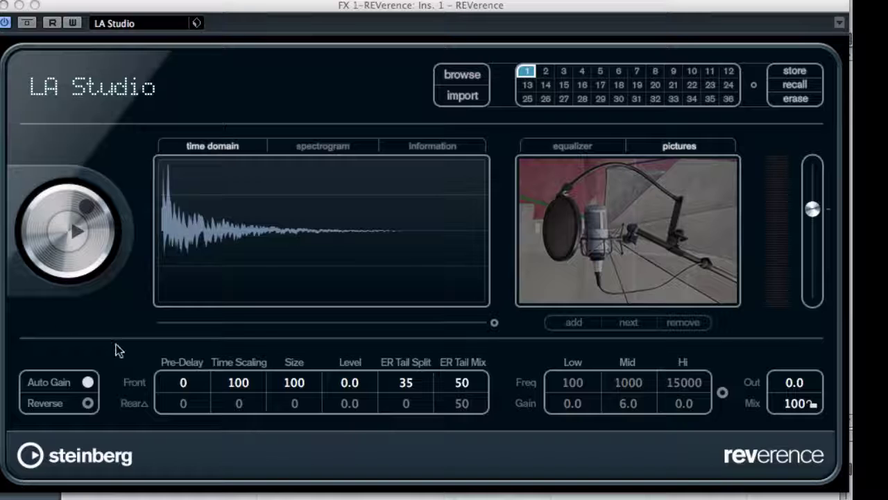
Step: Set the first REVerence's front Time Scaling to 50 and raise its front Pre-Delay slightly
double_click(238, 385)
type("50")
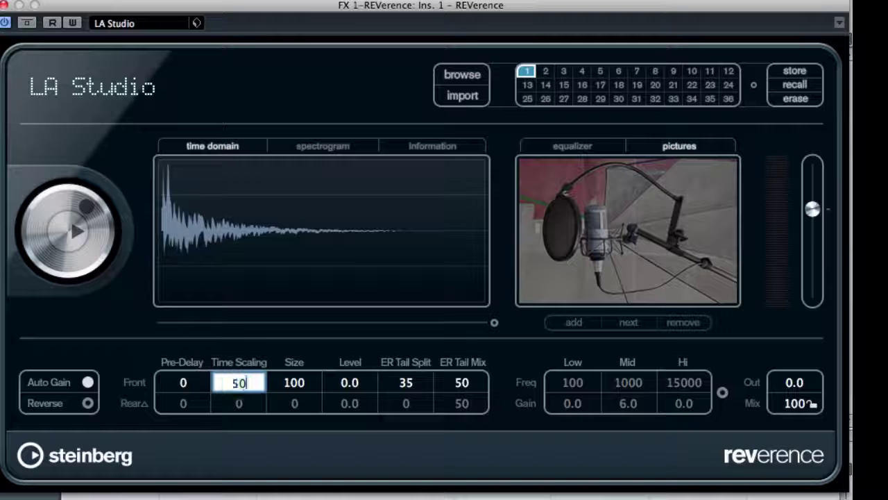
key("Return")
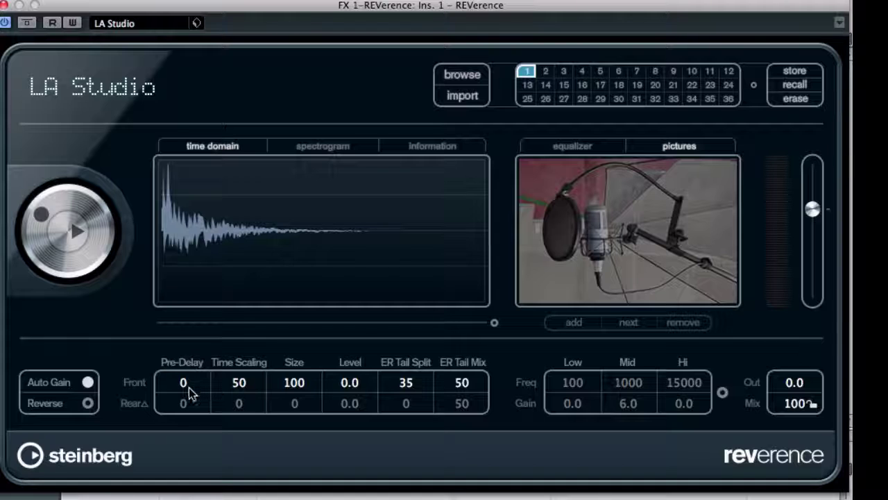
left_click_drag(189, 385, 189, 373)
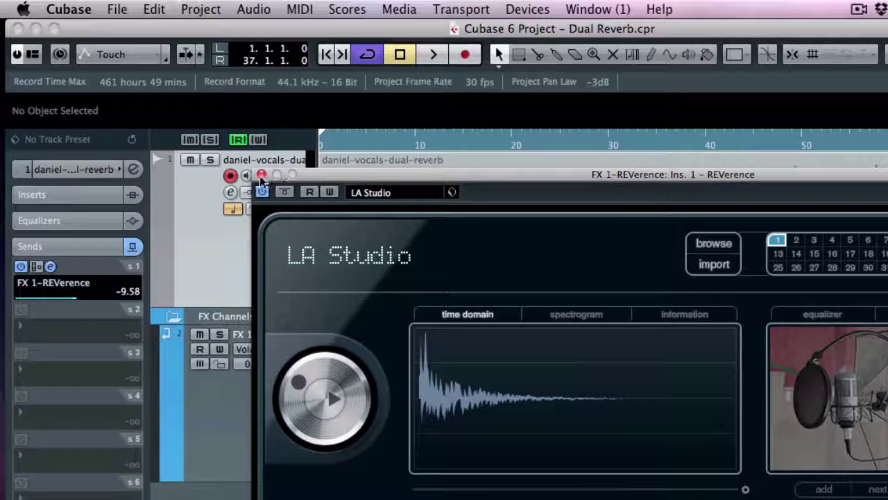
Step: Close the first REVerence window and deactivate the vocal track's send to FX 1-REVerence
left_click(227, 152)
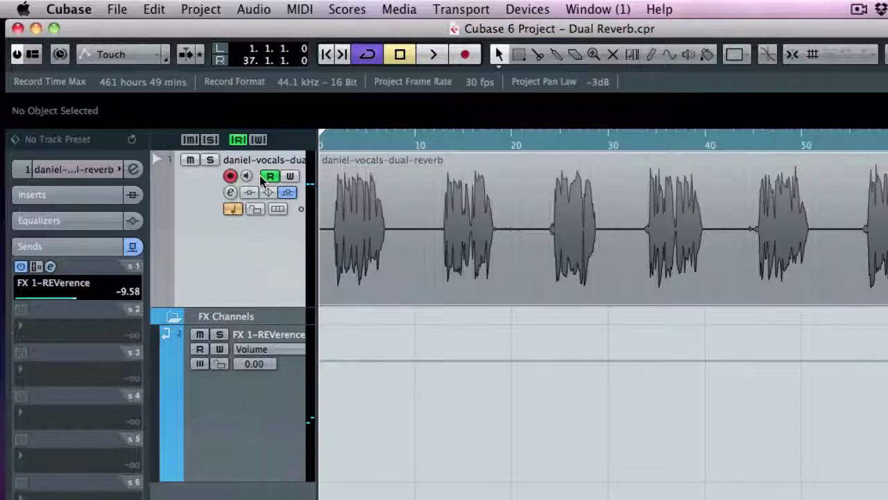
left_click(21, 270)
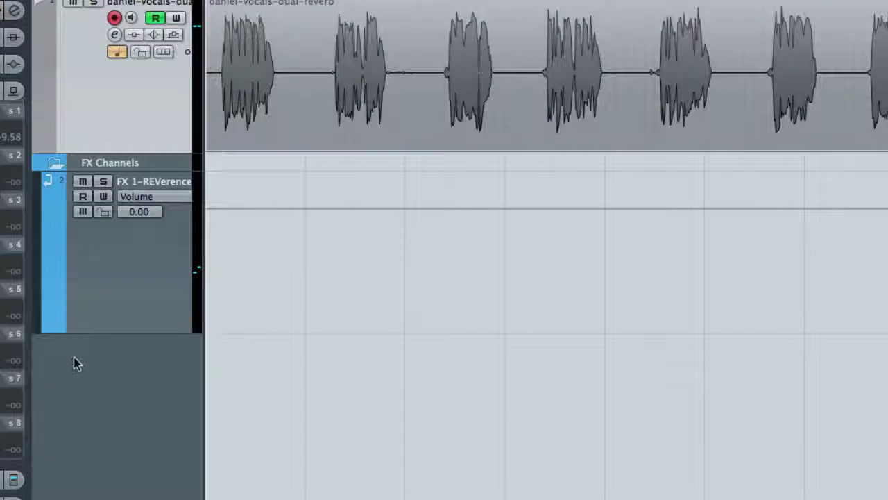
Step: Add a second stereo FX channel track with the REVerence effect below the first FX channel
right_click(76, 361)
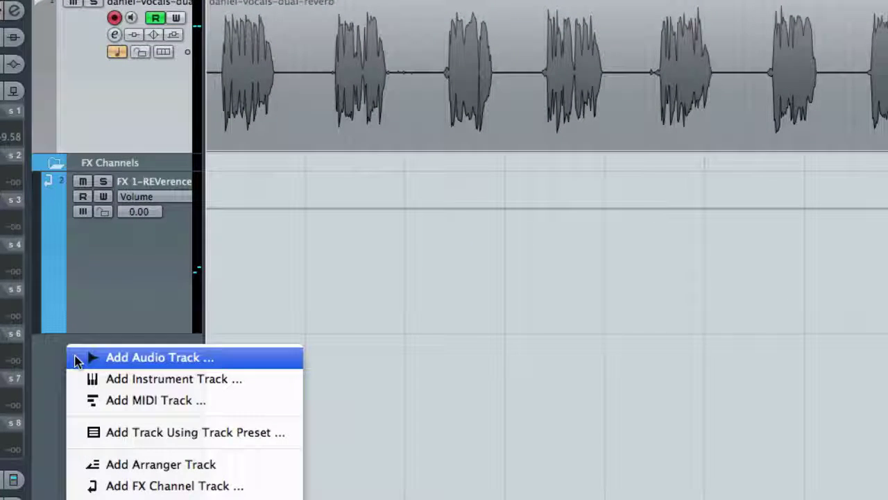
left_click(157, 485)
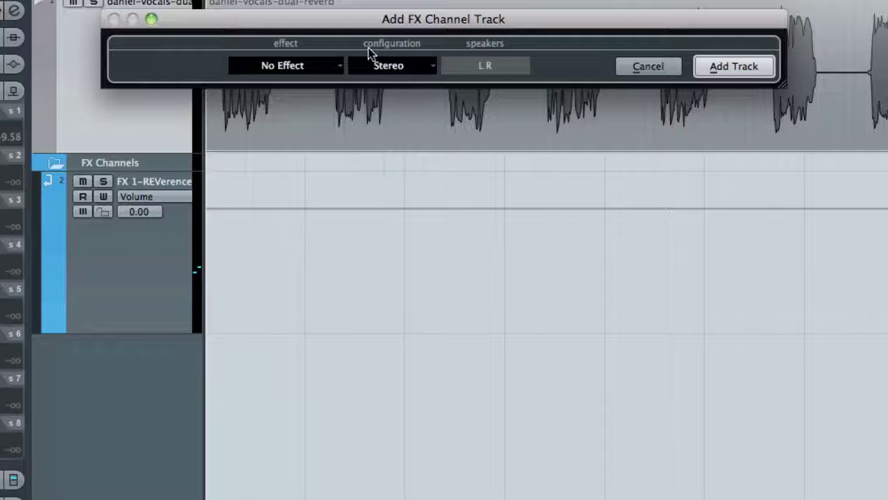
left_click(322, 67)
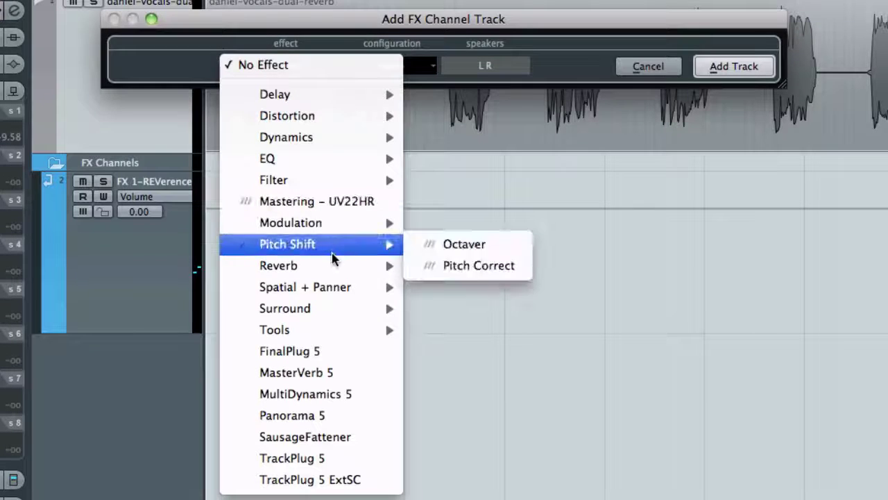
mouse_move(333, 270)
left_click(452, 265)
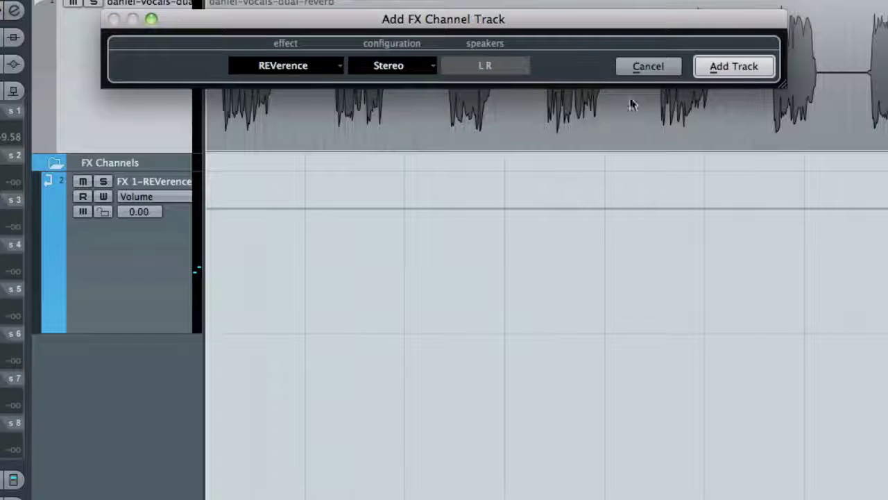
left_click(721, 75)
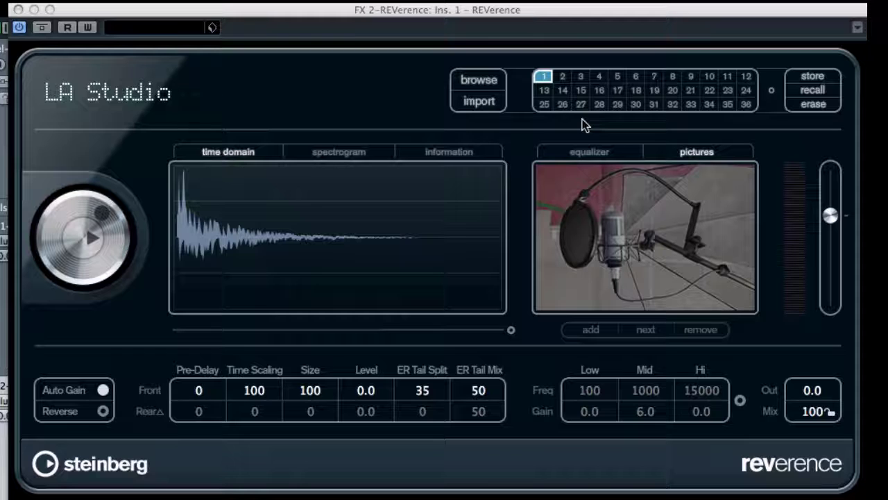
Step: Load the Wooden Gymnasium (SR) preset into the second REVerence
left_click(179, 27)
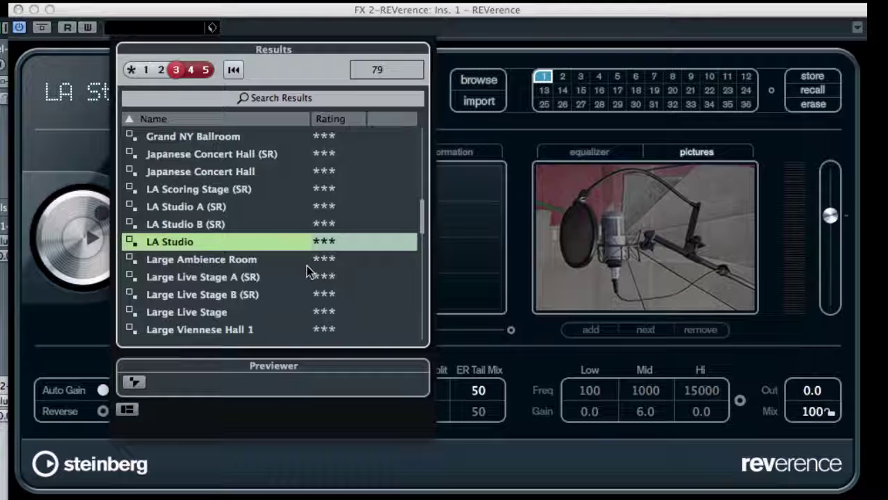
scroll(307, 271, "down", 12)
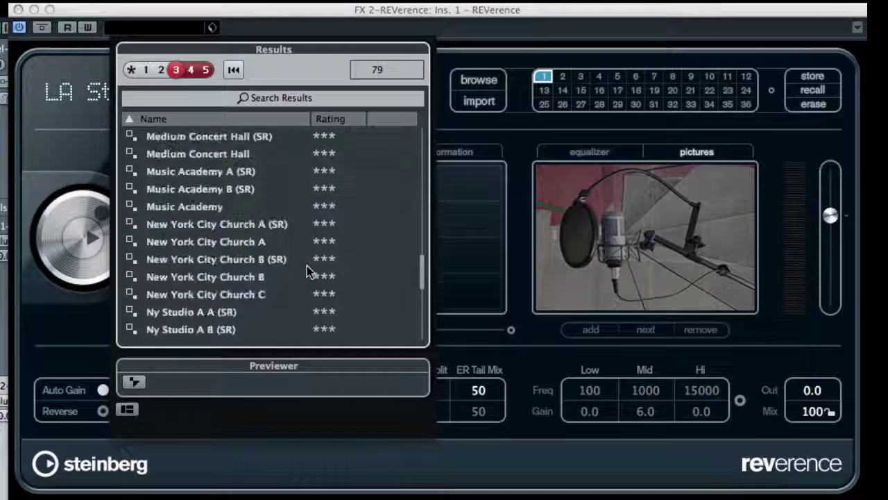
scroll(306, 265, "down", 2)
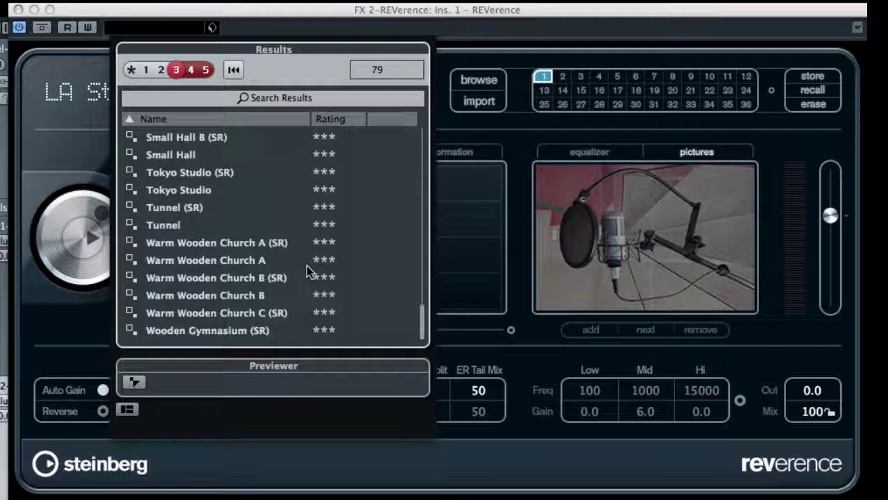
double_click(223, 332)
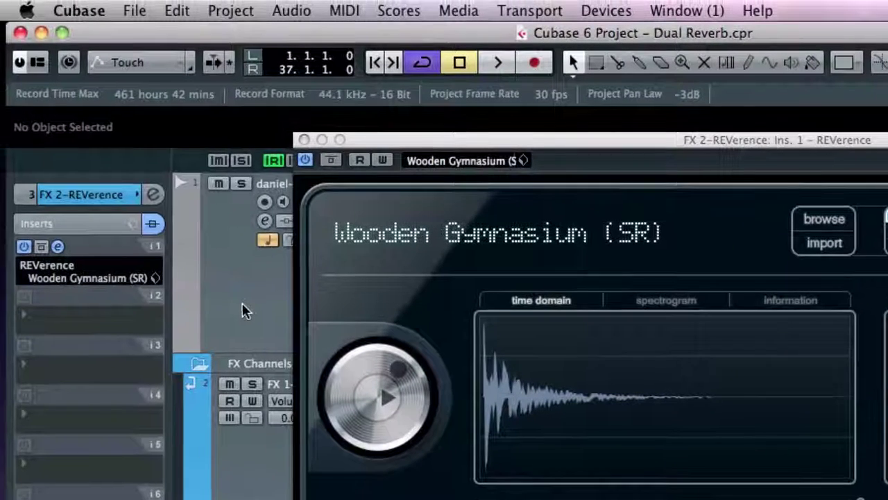
Step: Route the vocal track's second send to FX 2-REVerence, activate it at about -14.75 dB, and audition the vocal
left_click(160, 274)
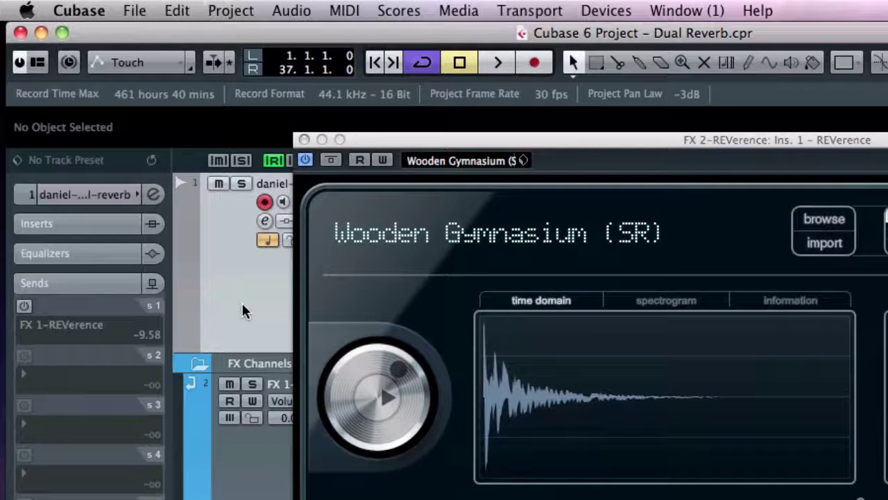
left_click(48, 369)
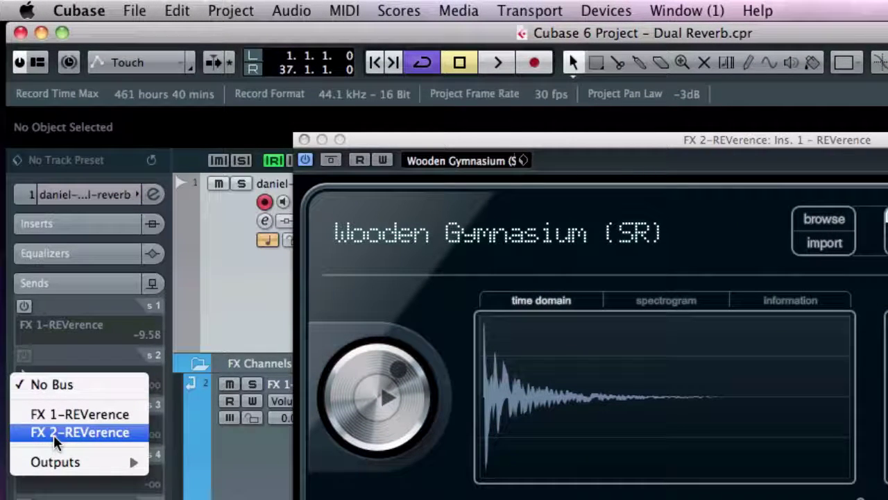
left_click(53, 432)
left_click(23, 357)
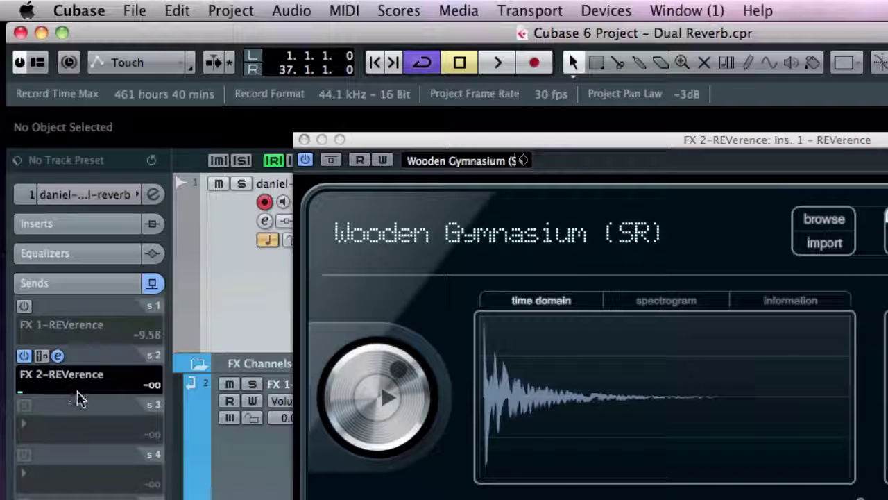
left_click_drag(82, 399, 68, 395)
key("space")
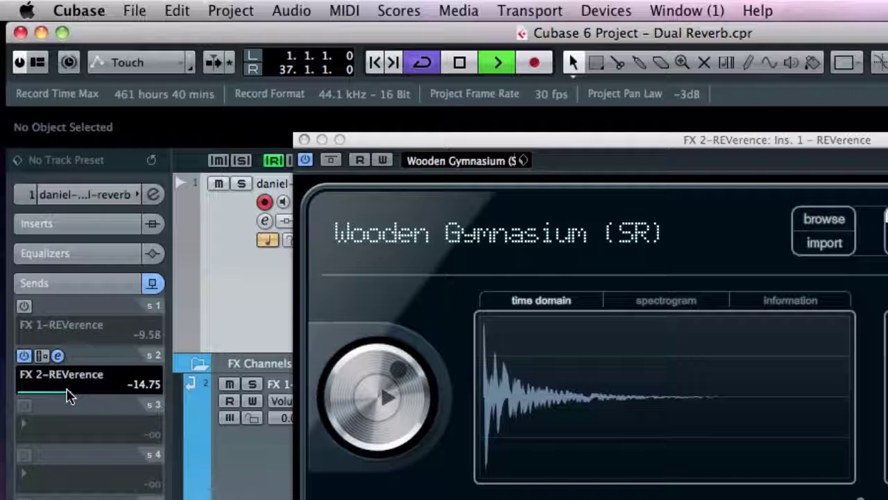
key("space")
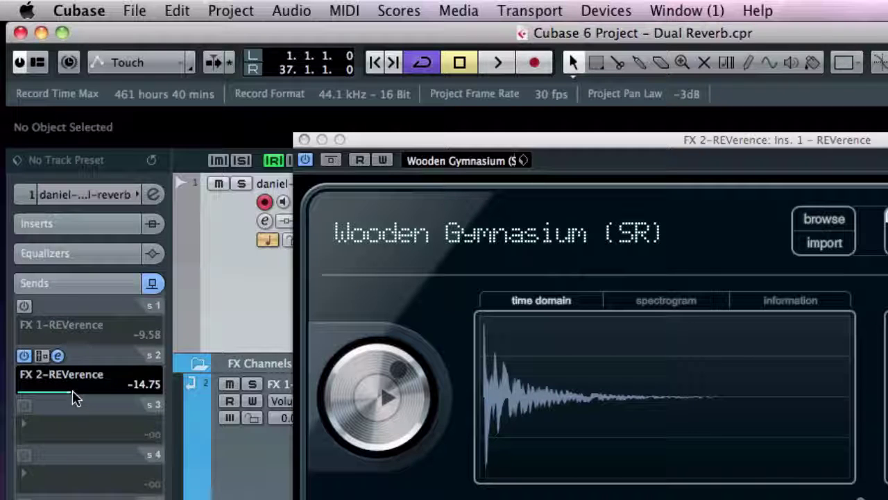
Step: Raise the vocal's FX 2-REVerence send to about -5.22 dB and audition the exaggerated reverb
left_click_drag(70, 391, 105, 395)
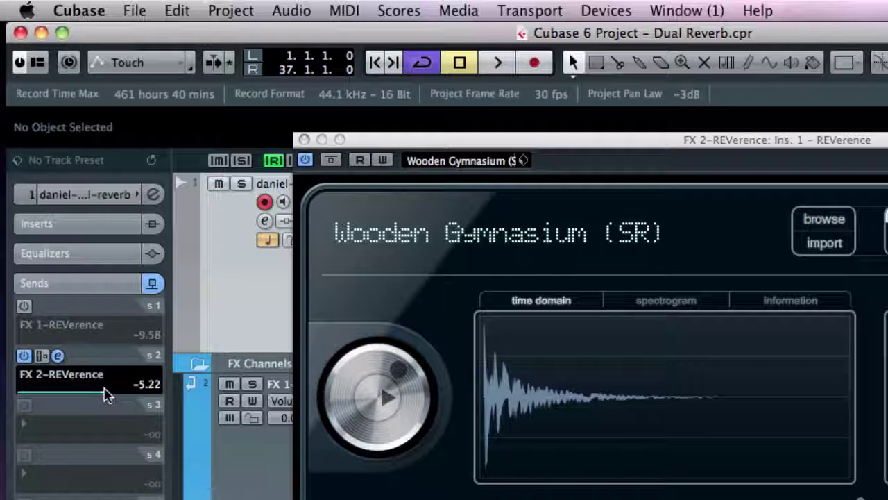
key("space")
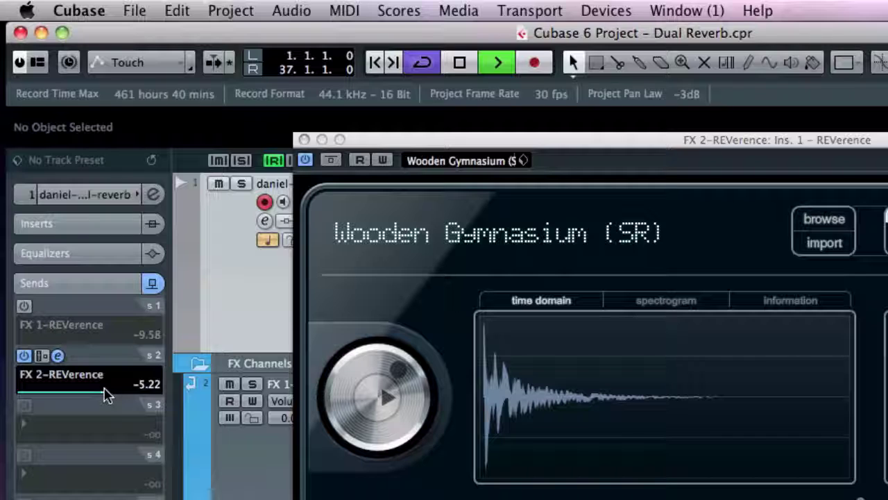
key("space")
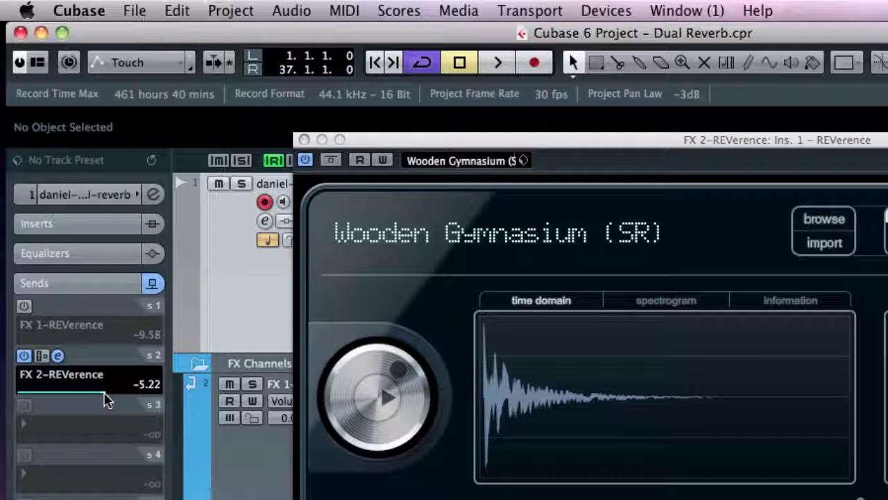
Step: Set the FX 2-REVerence send to about -15.11 dB, reactivate the FX 1-REVerence send at about -7.36 dB, and audition both reverbs together
left_click_drag(104, 395, 70, 394)
left_click(23, 306)
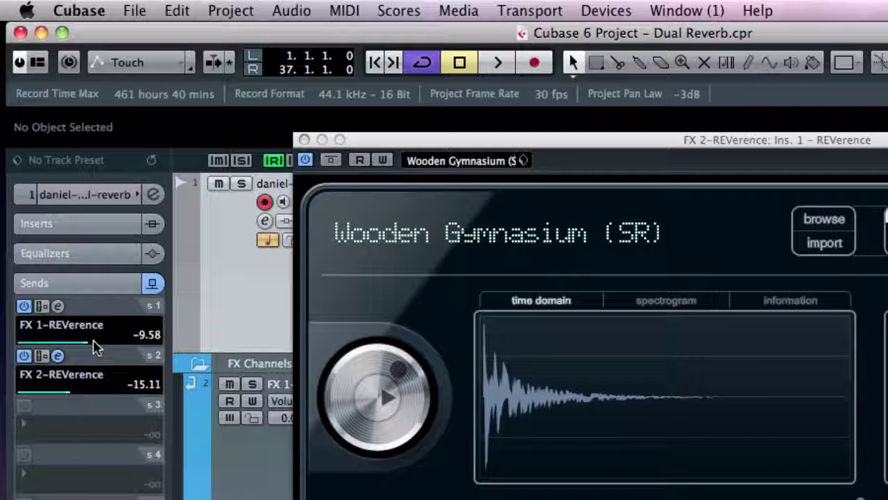
left_click_drag(86, 347, 97, 349)
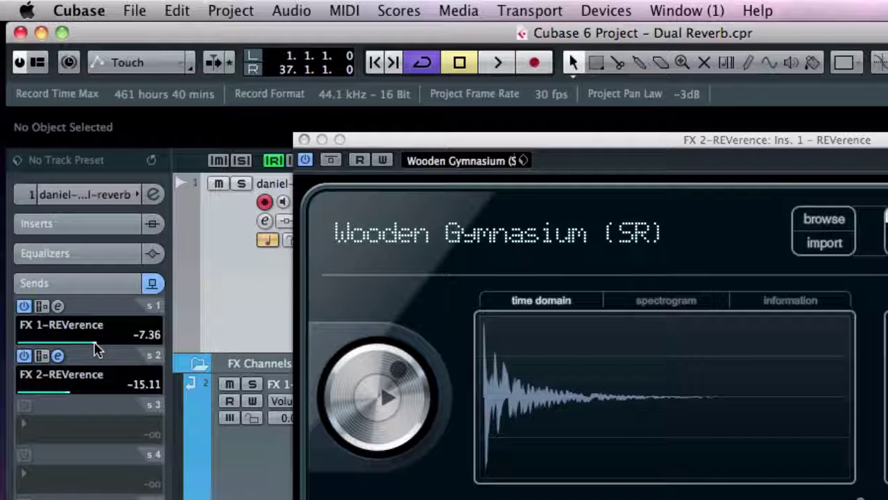
key("space")
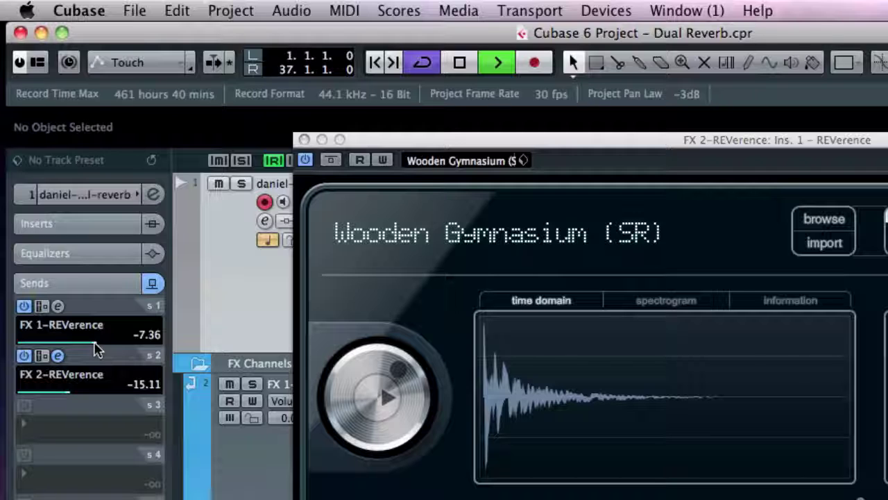
key("space")
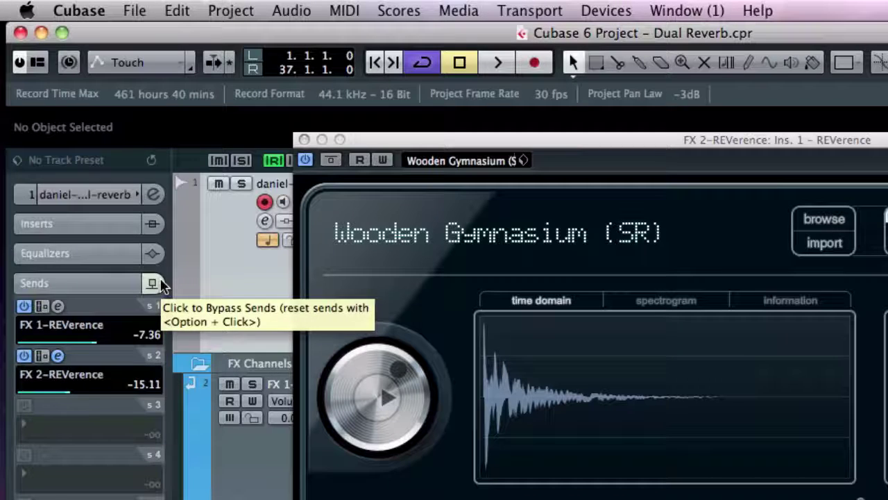
Step: Bypass all sends on the vocal track and audition the dry vocal for comparison
left_click(159, 283)
key("space")
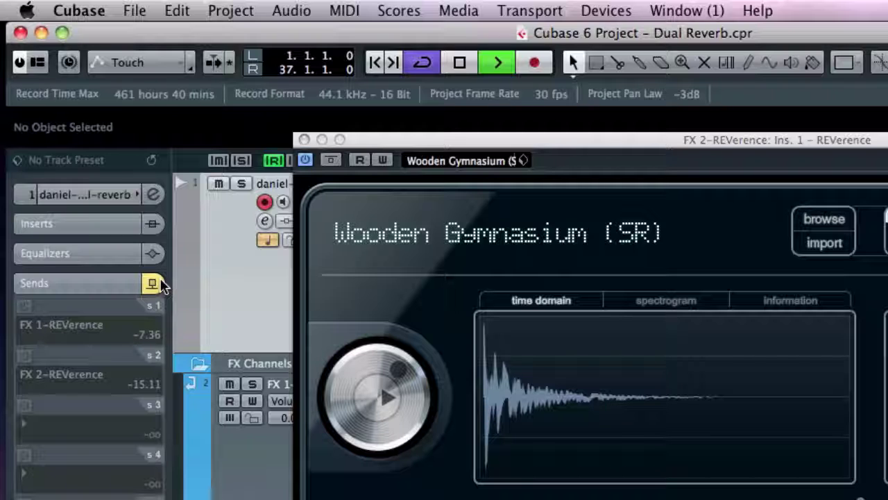
key("space")
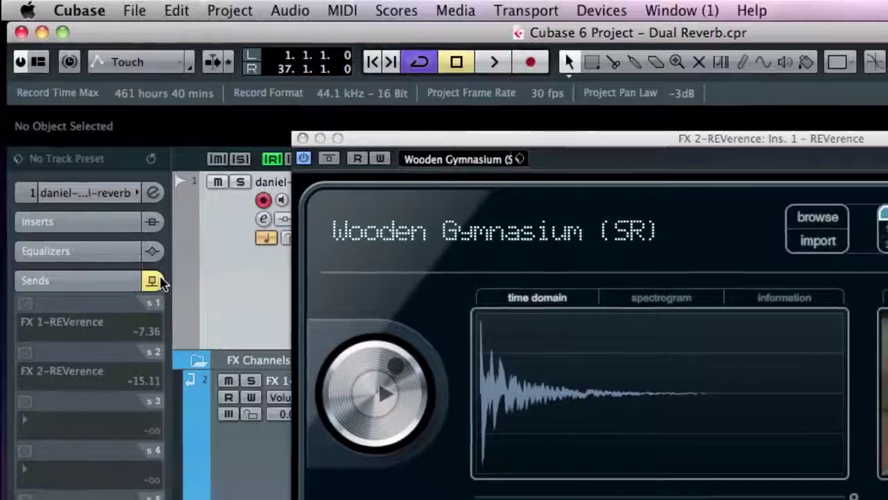